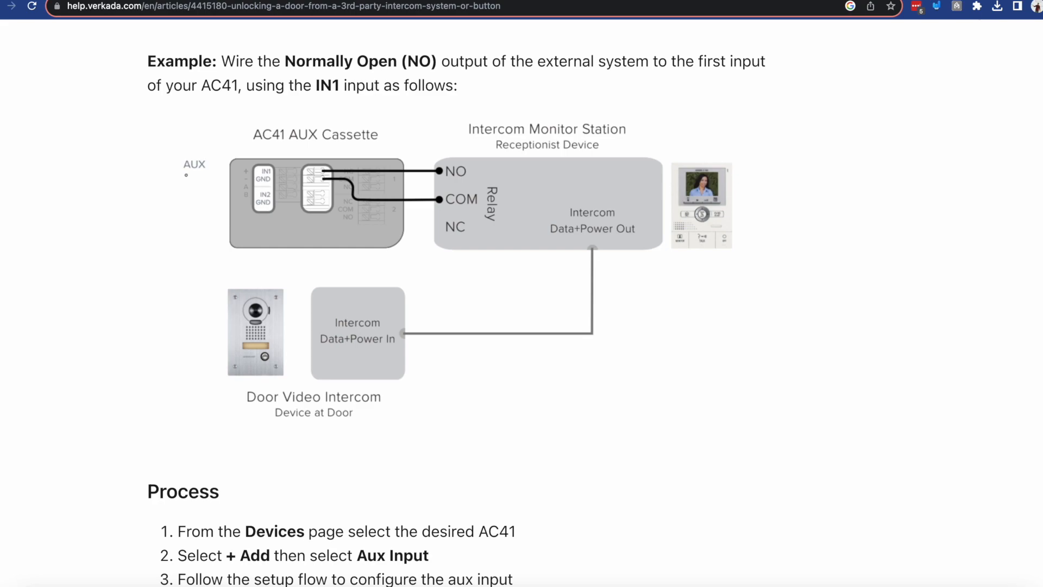
Switch to Verkada Command's access controllers and open the details of the Main AC42 controller.
{"action": "left_click", "coordinate": [87, 0]}
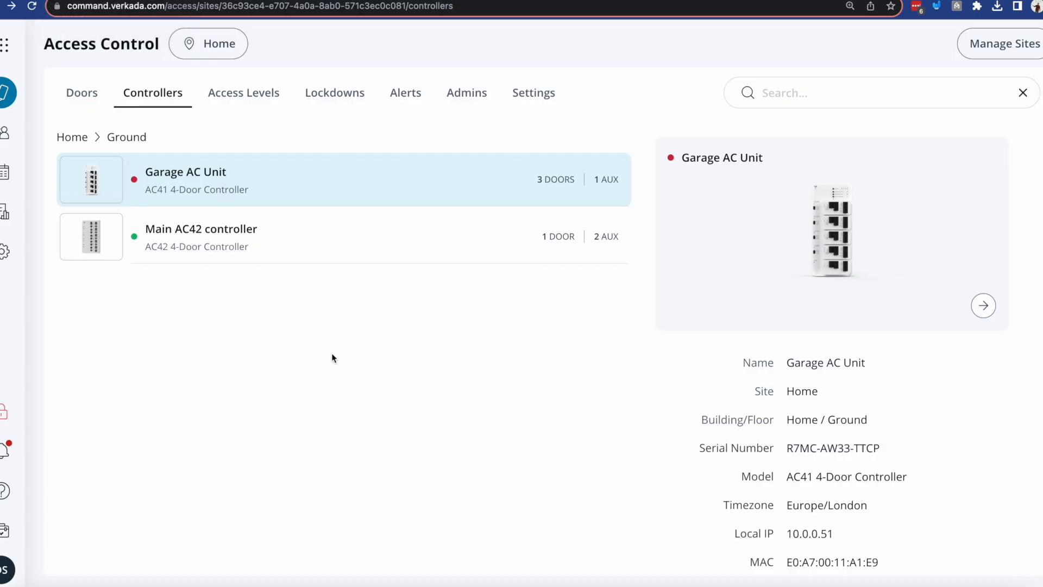
{"action": "left_click", "coordinate": [339, 257]}
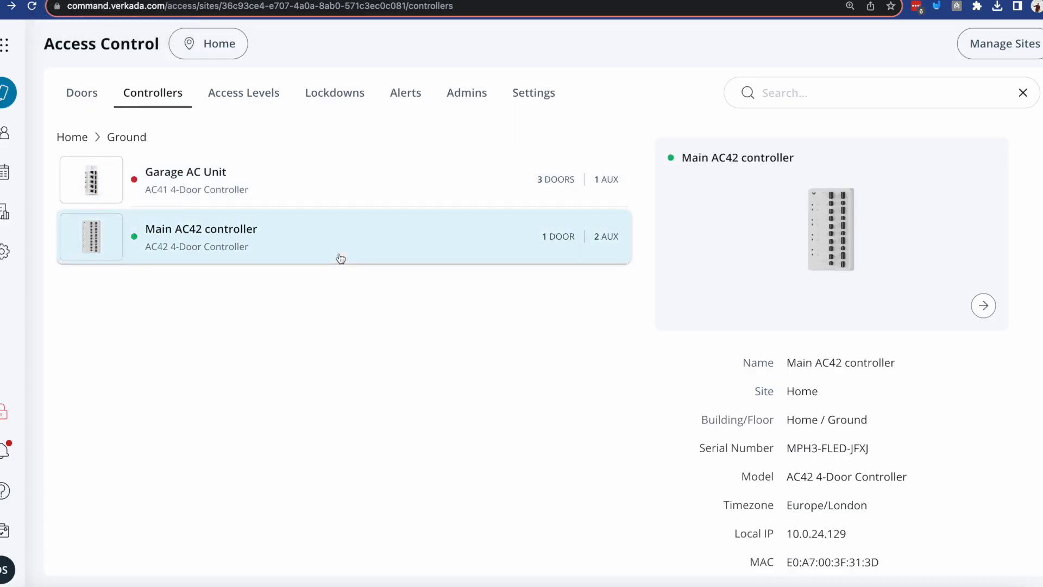
{"action": "left_click", "coordinate": [983, 311]}
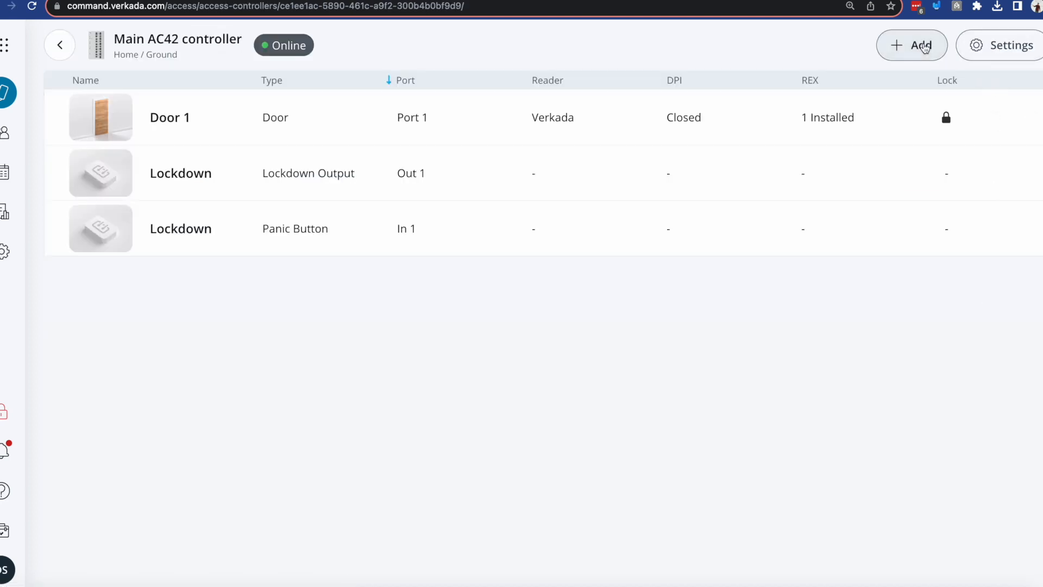
Start adding an aux input named Intercom on port Input 2 of the controller.
{"action": "left_click", "coordinate": [923, 46]}
{"action": "left_click", "coordinate": [587, 307]}
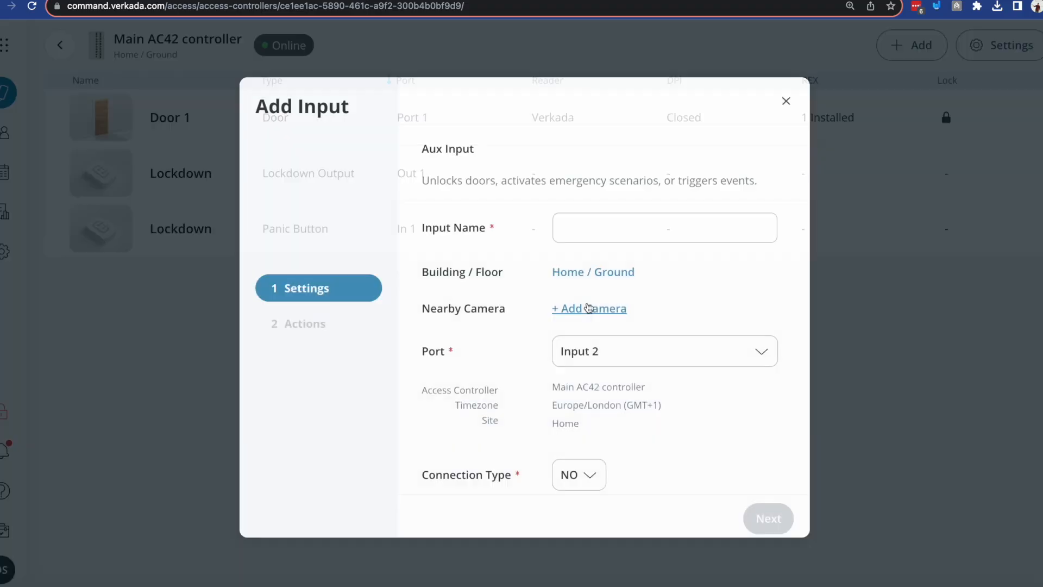
{"action": "left_click", "coordinate": [575, 230]}
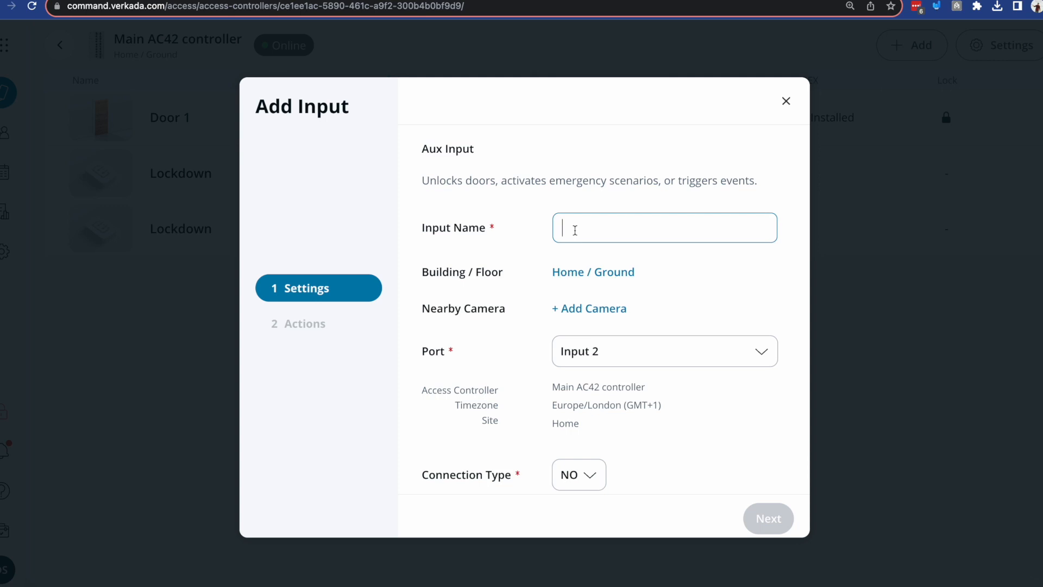
{"action": "type", "text": "Intercom"}
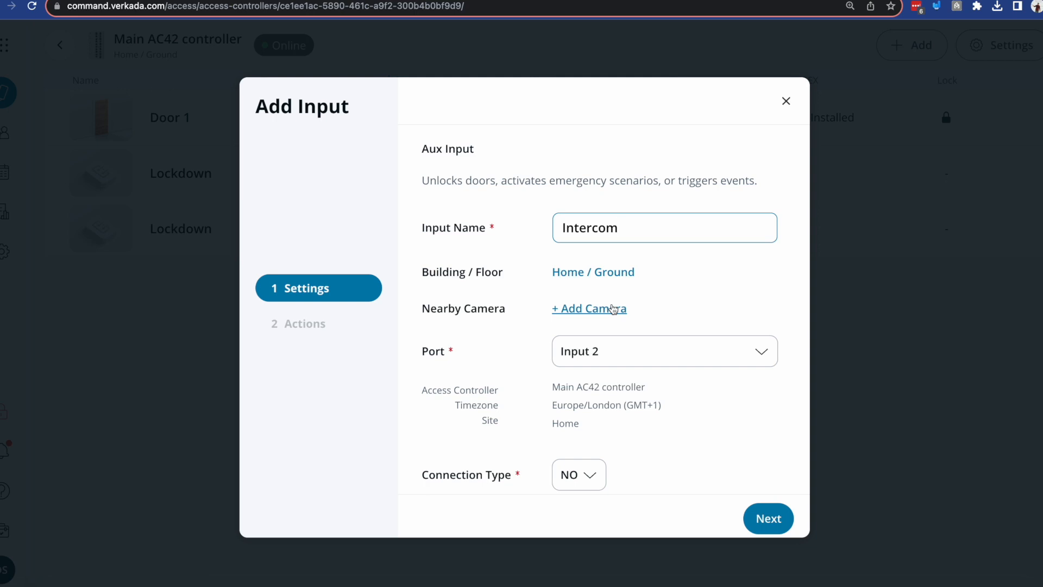
{"action": "left_click", "coordinate": [659, 358]}
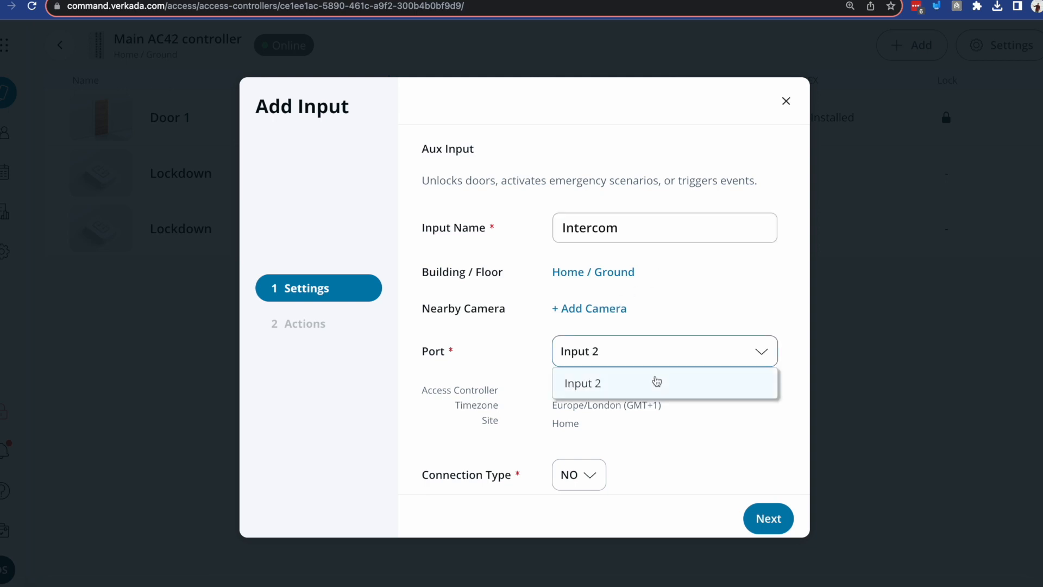
{"action": "left_click", "coordinate": [657, 381]}
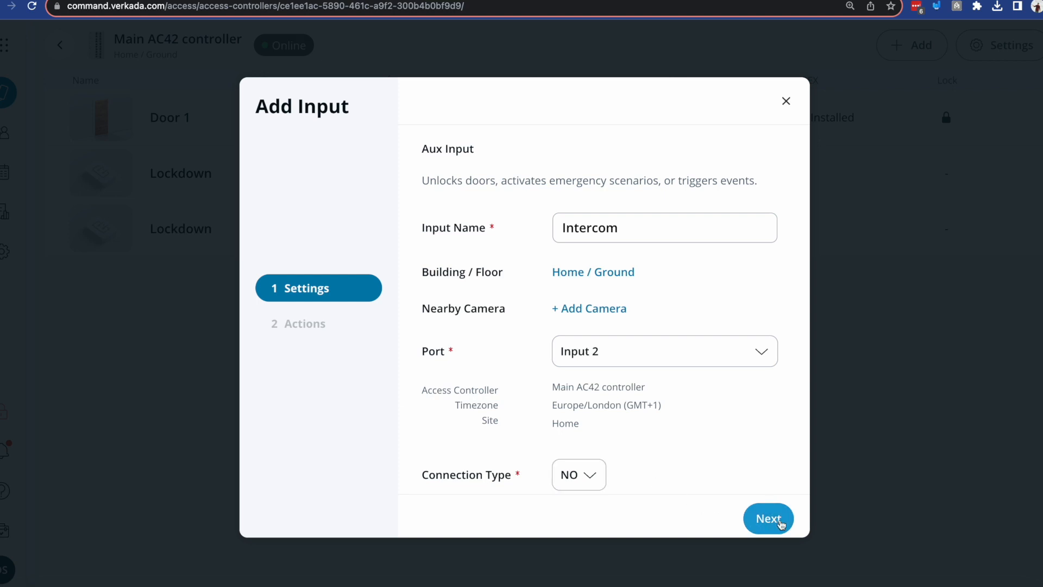
Configure the aux input's action as Door Unlock with a 10 s unlock duration for Door 1, and finish adding it.
{"action": "left_click", "coordinate": [780, 523]}
{"action": "left_click", "coordinate": [767, 164]}
{"action": "left_click", "coordinate": [773, 206]}
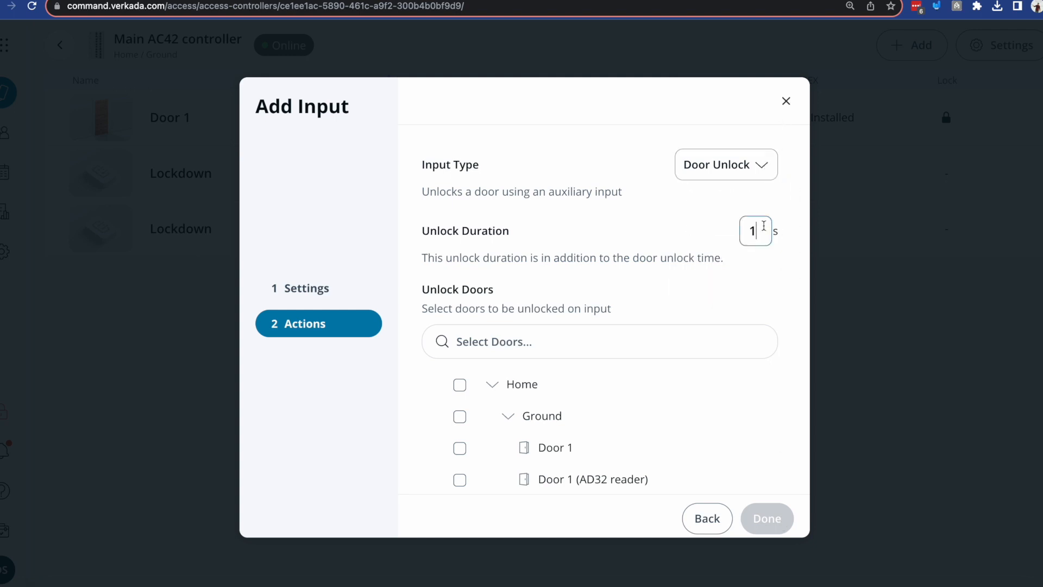
{"action": "type", "text": "0"}
{"action": "left_click", "coordinate": [460, 448]}
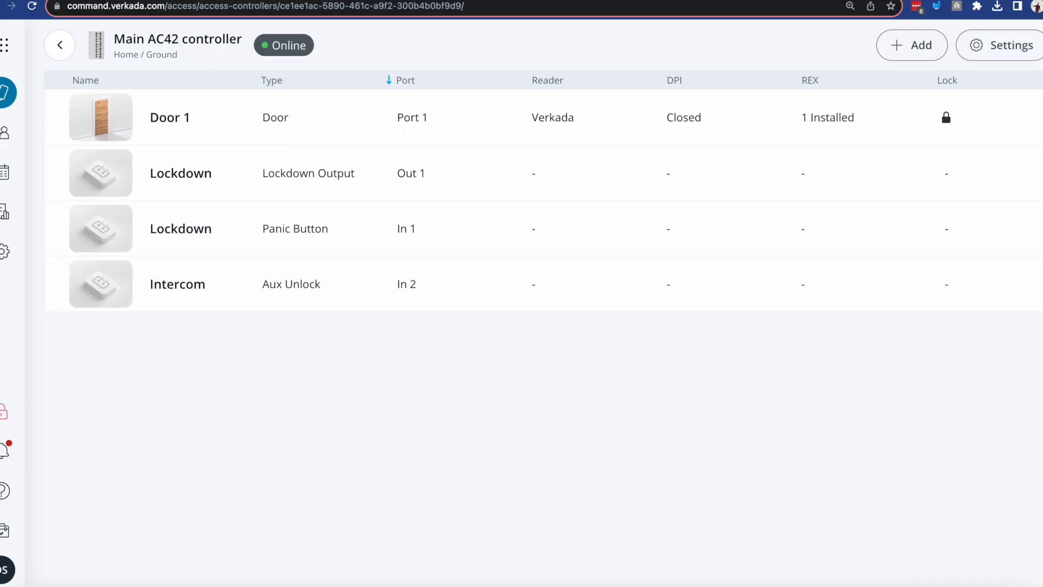
Open the settings of the Home Video Intercom in the Intercom product.
{"action": "left_click", "coordinate": [5, 45]}
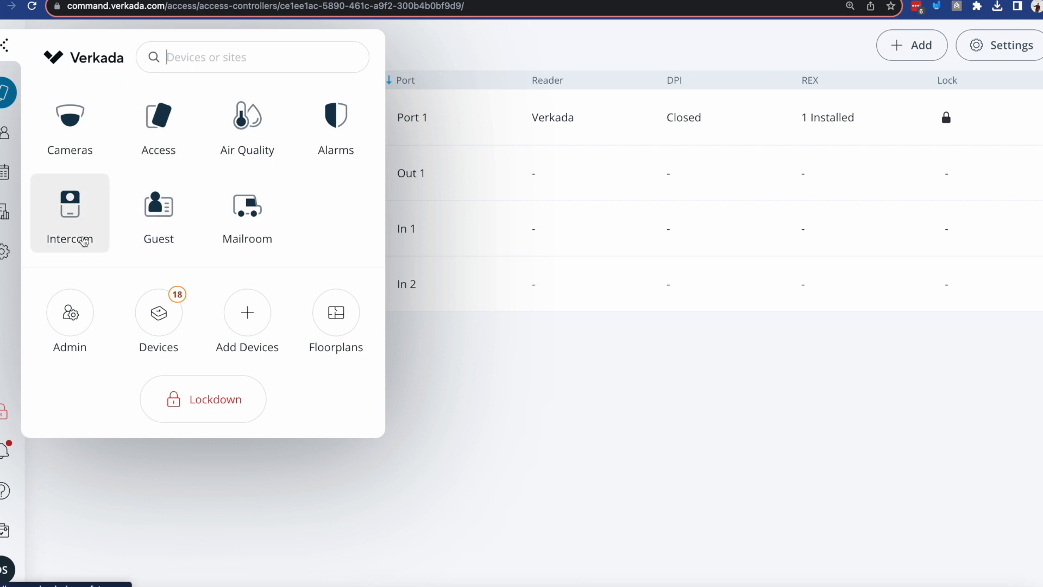
{"action": "left_click", "coordinate": [83, 241]}
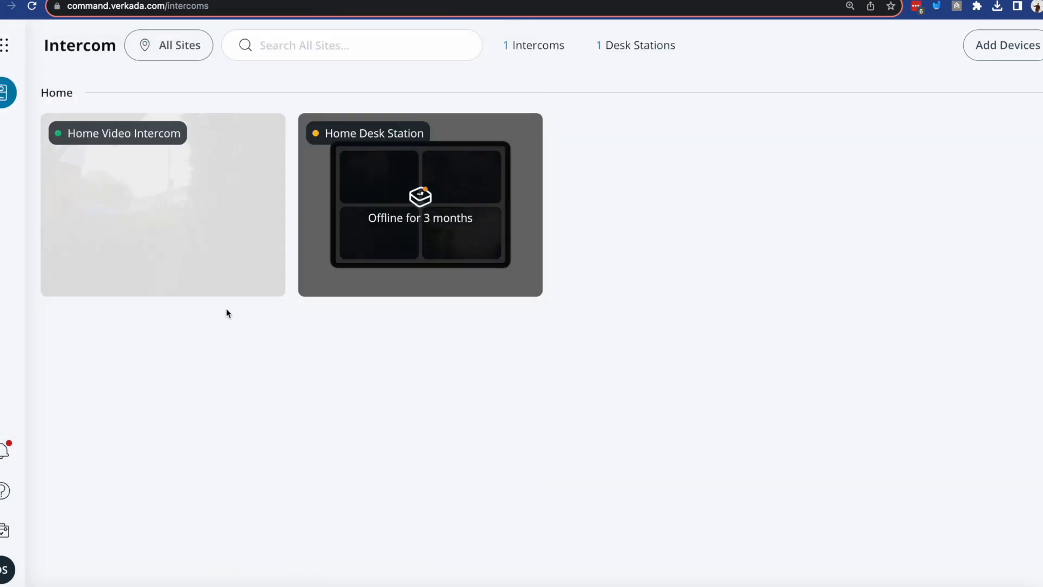
{"action": "left_click", "coordinate": [220, 265]}
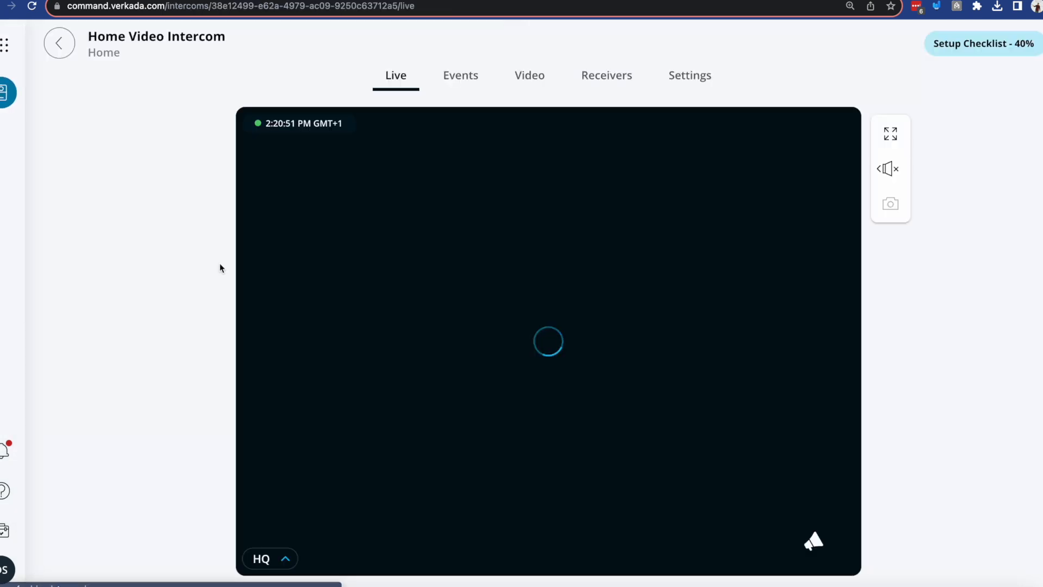
{"action": "left_click", "coordinate": [708, 79]}
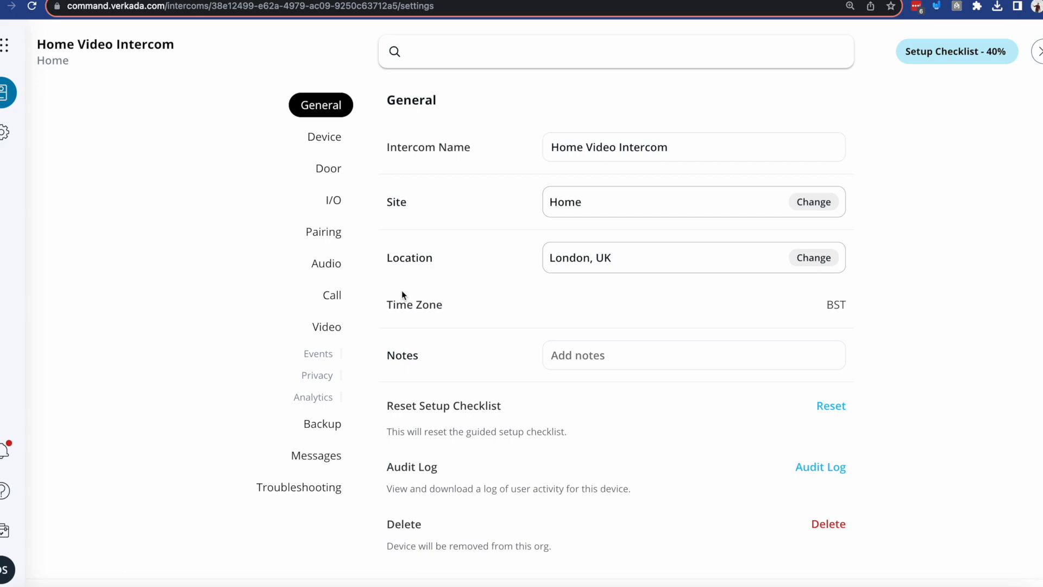
Pair the intercom with Door 1 through the Verkada Access Controller option and view Door 1 in Access Control.
{"action": "left_click", "coordinate": [328, 168]}
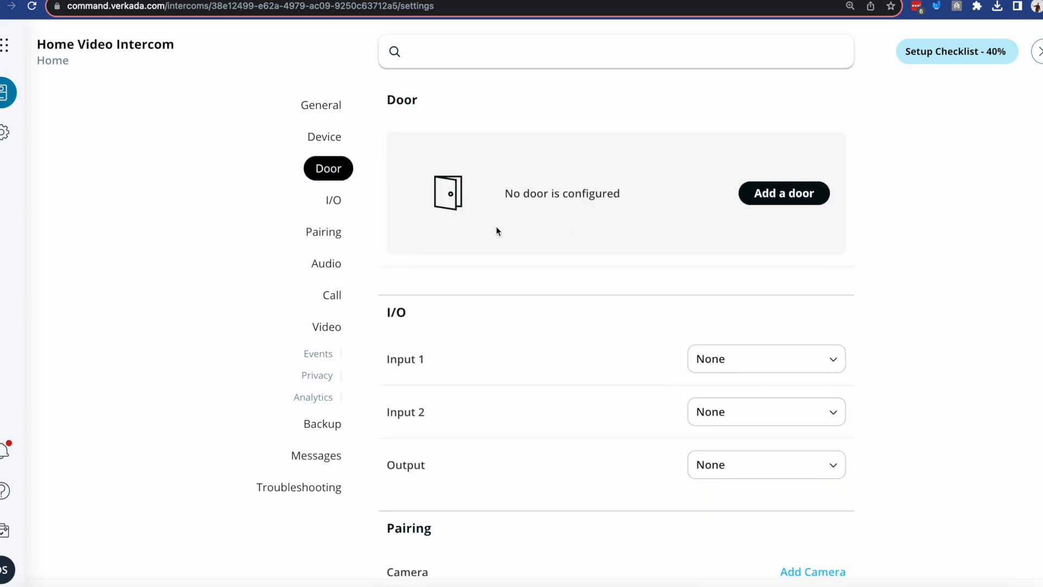
{"action": "left_click", "coordinate": [812, 196]}
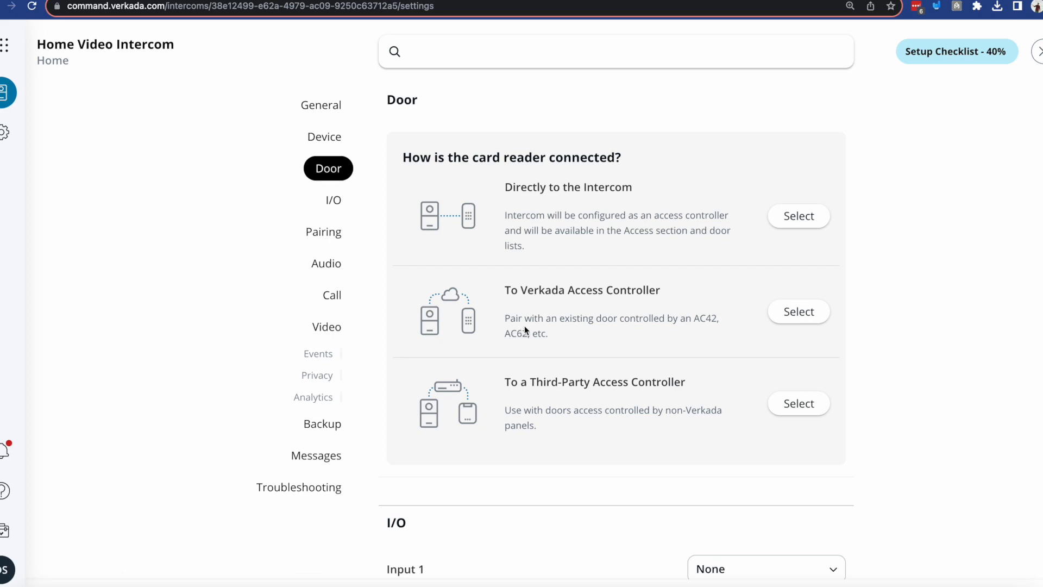
{"action": "left_click", "coordinate": [798, 311]}
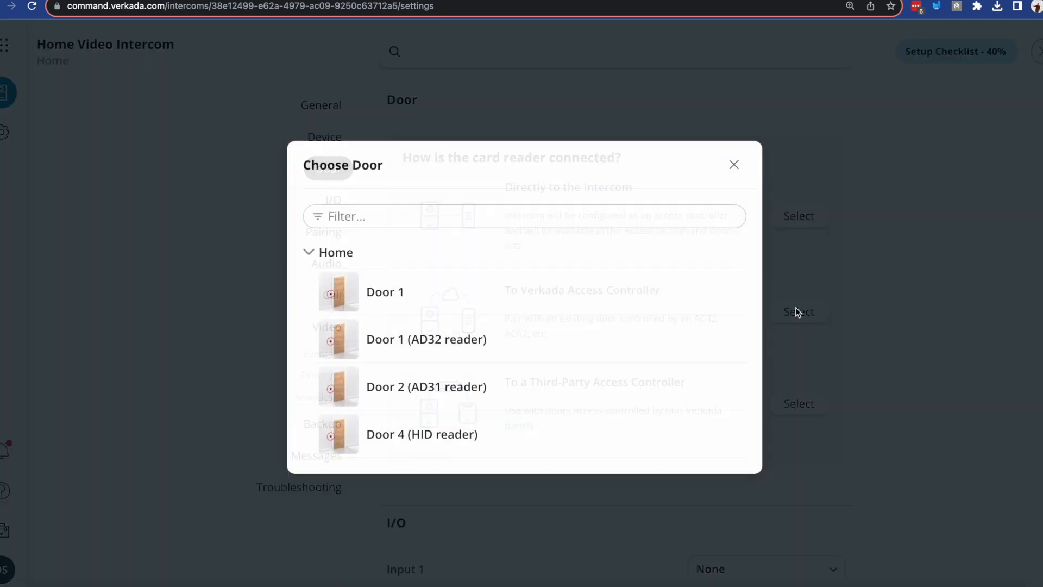
{"action": "left_click", "coordinate": [546, 296]}
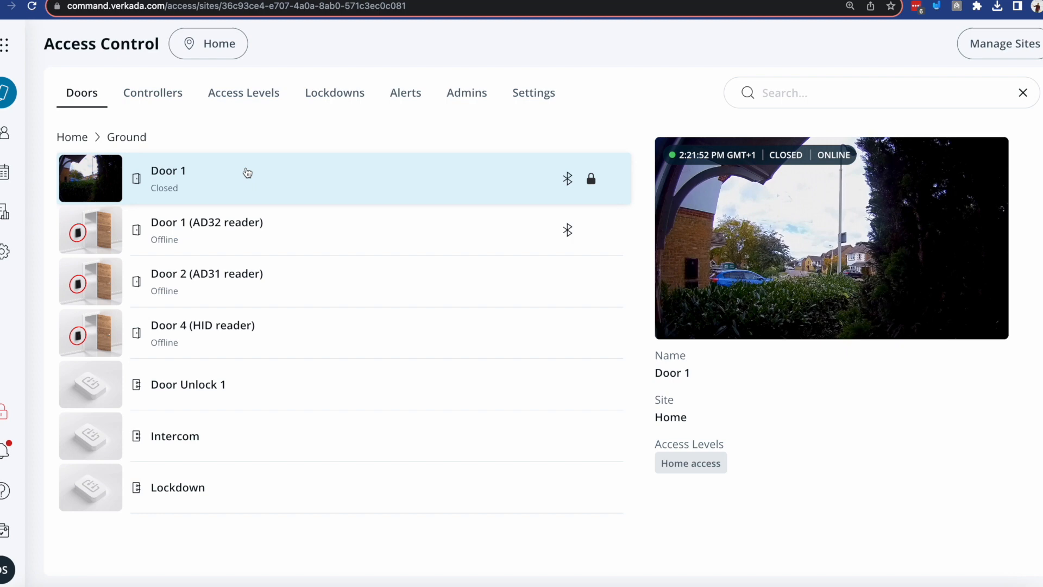
{"action": "left_click", "coordinate": [726, 227]}
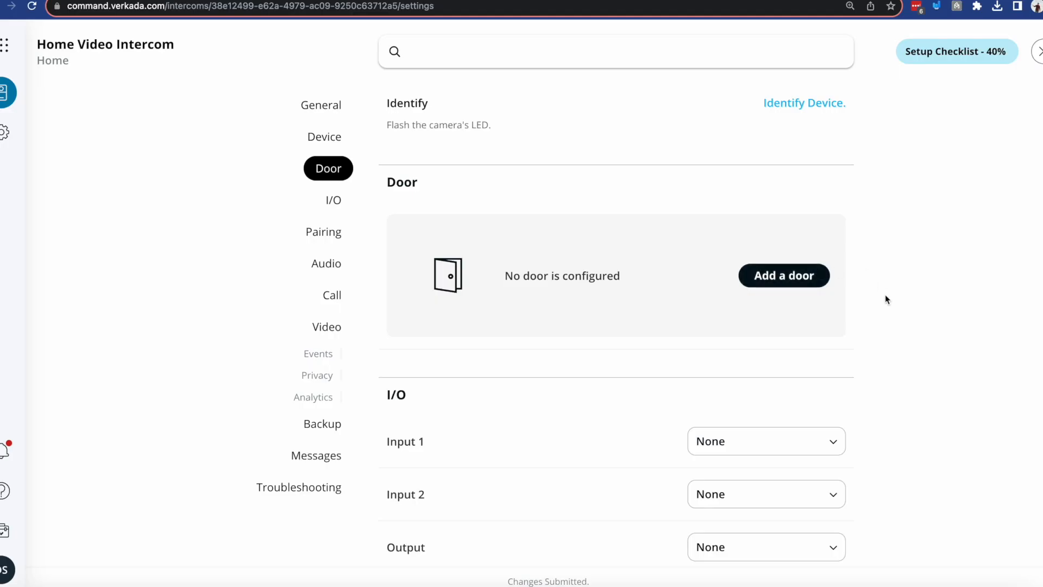
Add a door connected directly to the intercom and assign it to the Ground floor of the Home building.
{"action": "left_click", "coordinate": [805, 278]}
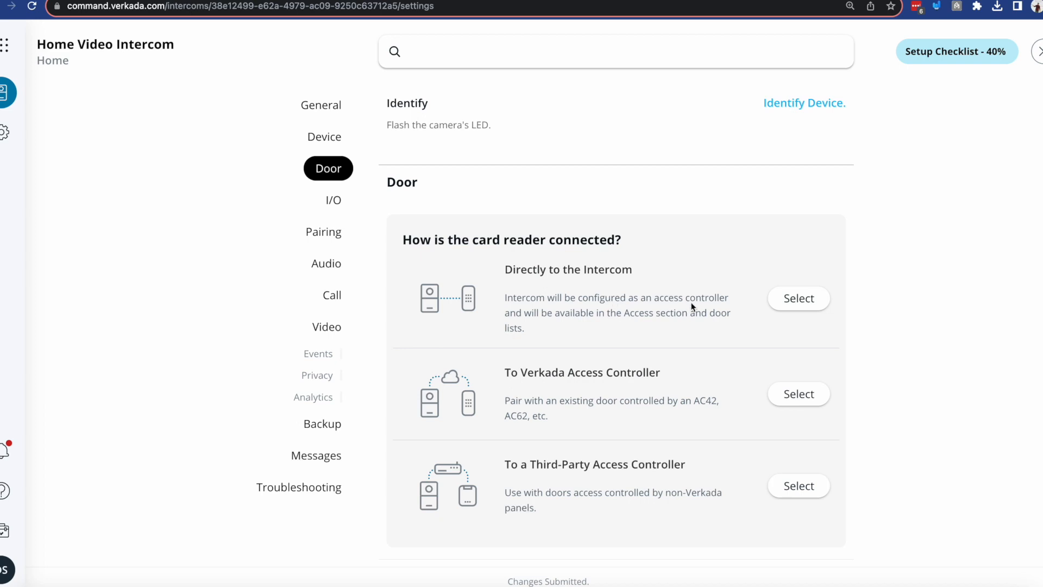
{"action": "left_click", "coordinate": [800, 299]}
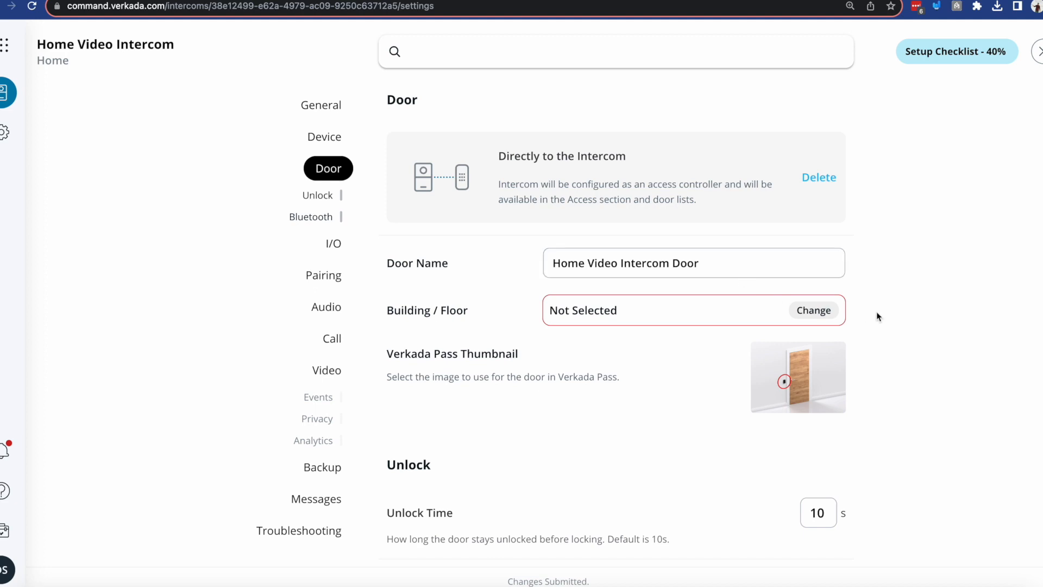
{"action": "left_click", "coordinate": [825, 311]}
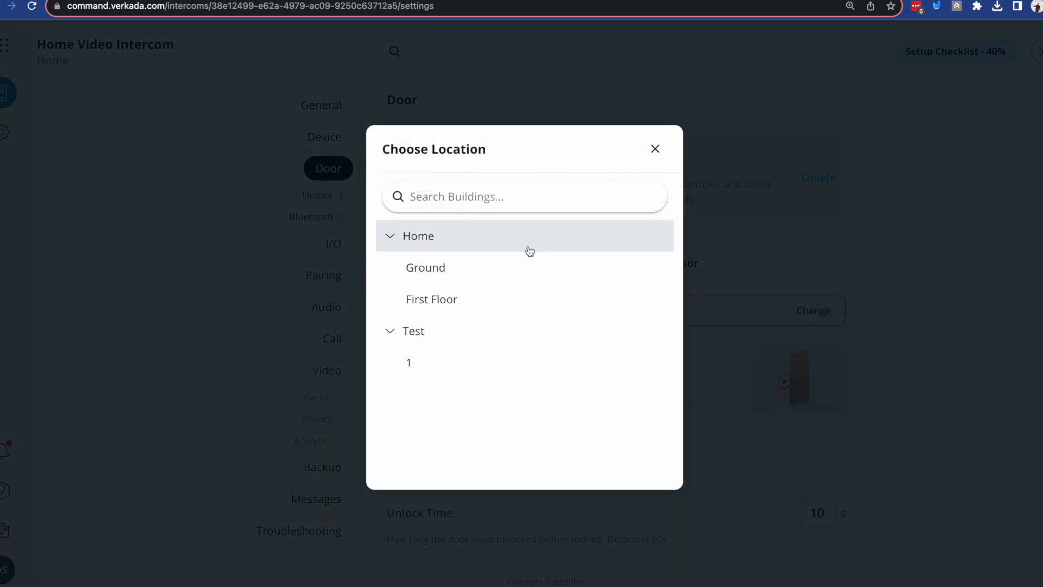
{"action": "left_click", "coordinate": [487, 268]}
Review the intercom door's unlock and Bluetooth options and its input settings for DPI and REX.
{"action": "scroll", "coordinate": [883, 174], "scroll_direction": "down", "scroll_amount": 7}
{"action": "scroll", "coordinate": [825, 141], "scroll_direction": "down", "scroll_amount": 4}
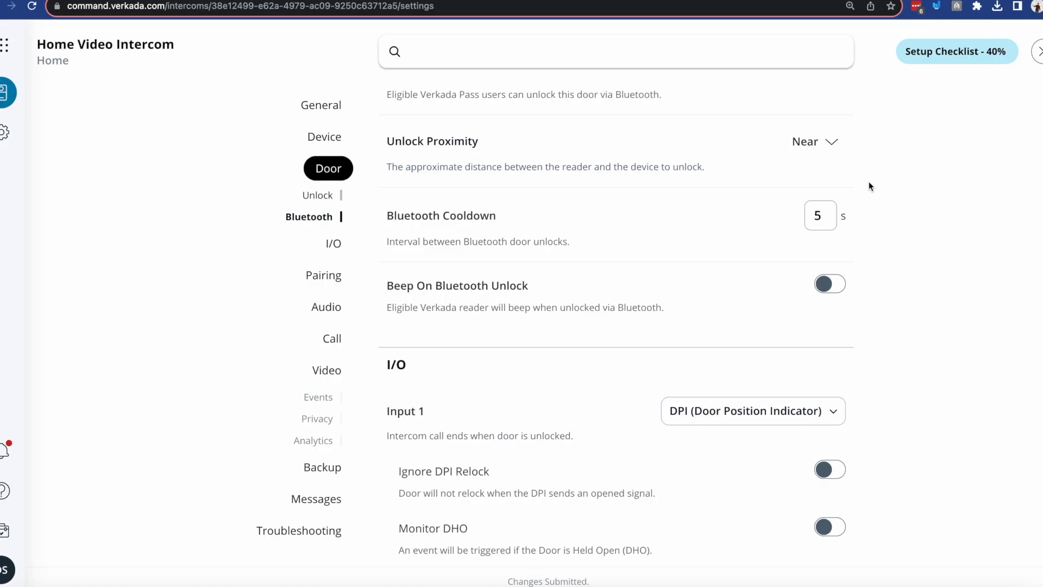
{"action": "scroll", "coordinate": [868, 186], "scroll_direction": "down", "scroll_amount": 5}
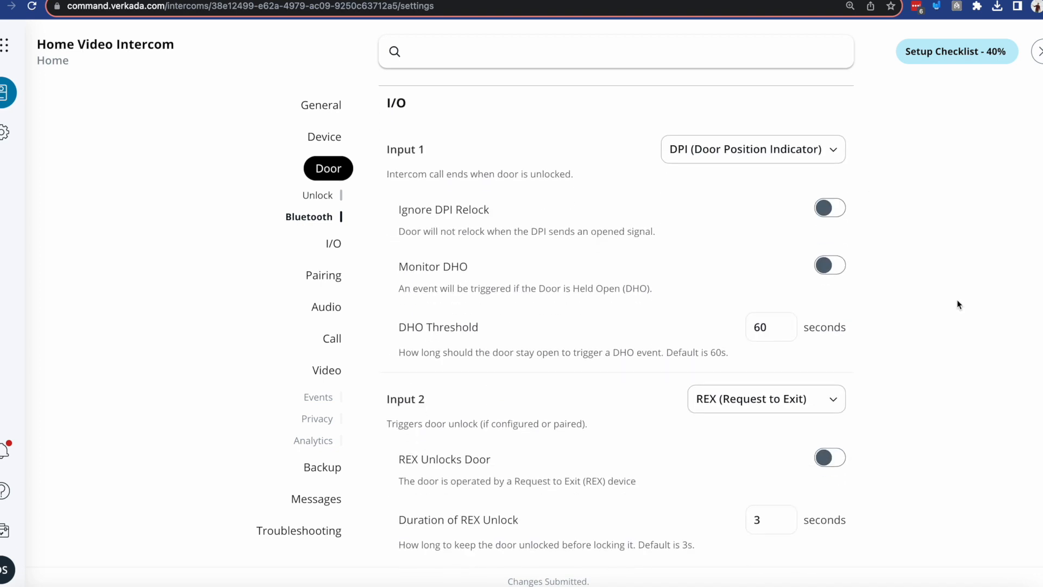